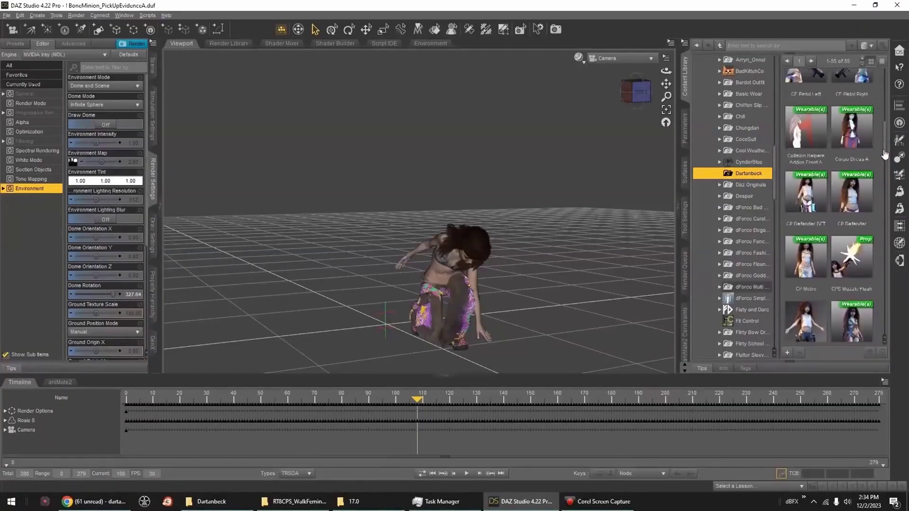
Load the CE Pistol Left wearable onto Rosie 8 and frame her left hand with the pistol
mouse_move(799, 188)
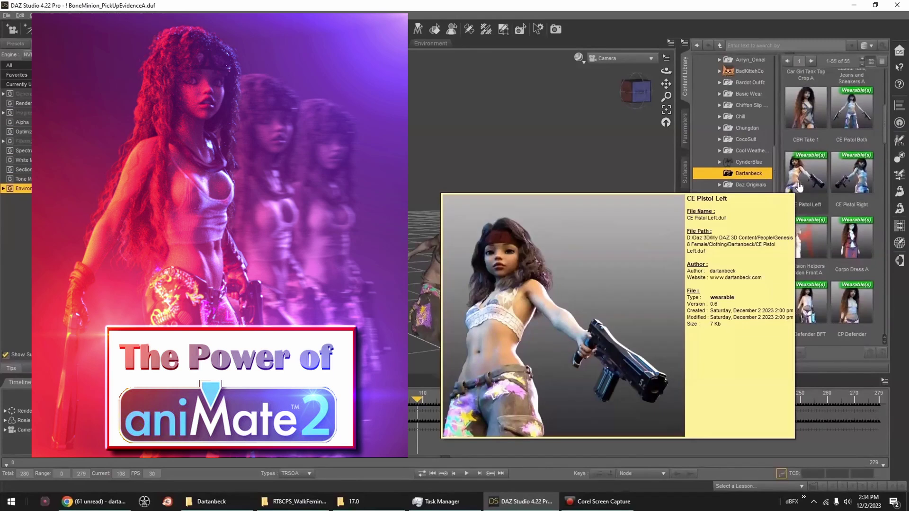
click(153, 65)
click(46, 80)
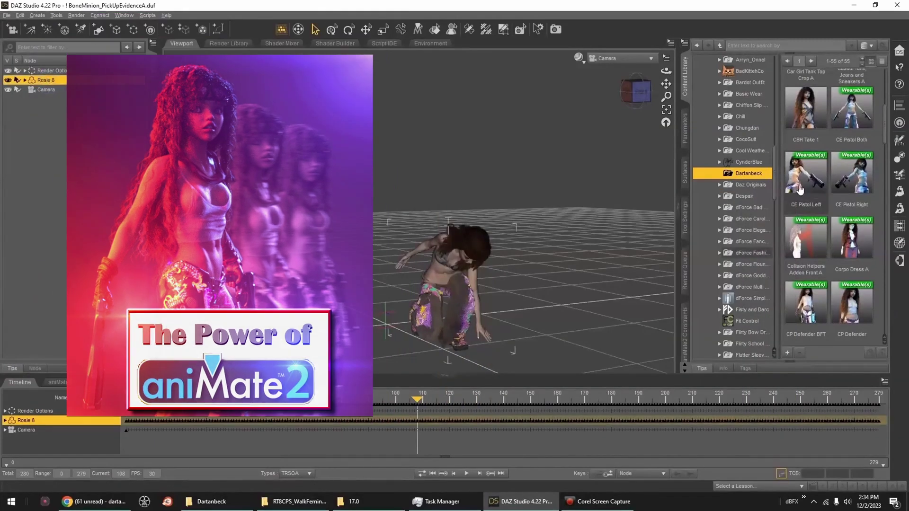
double_click(800, 189)
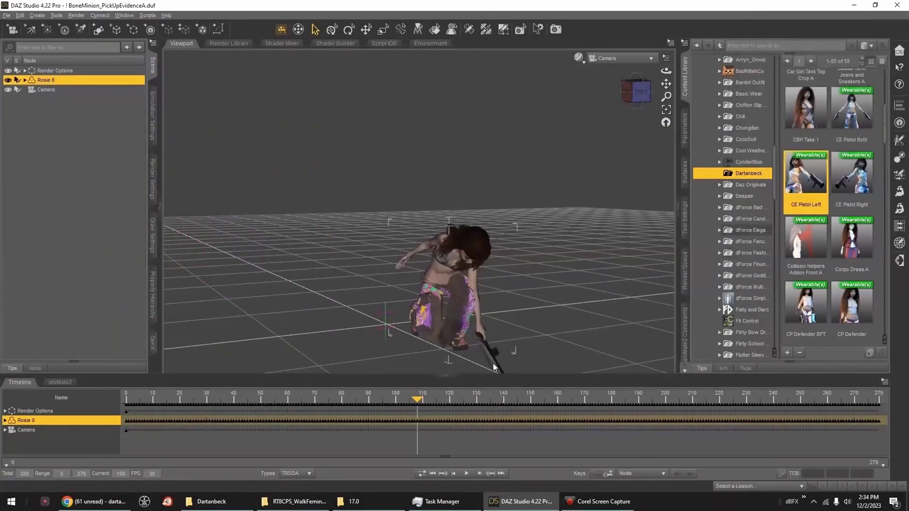
click(493, 367)
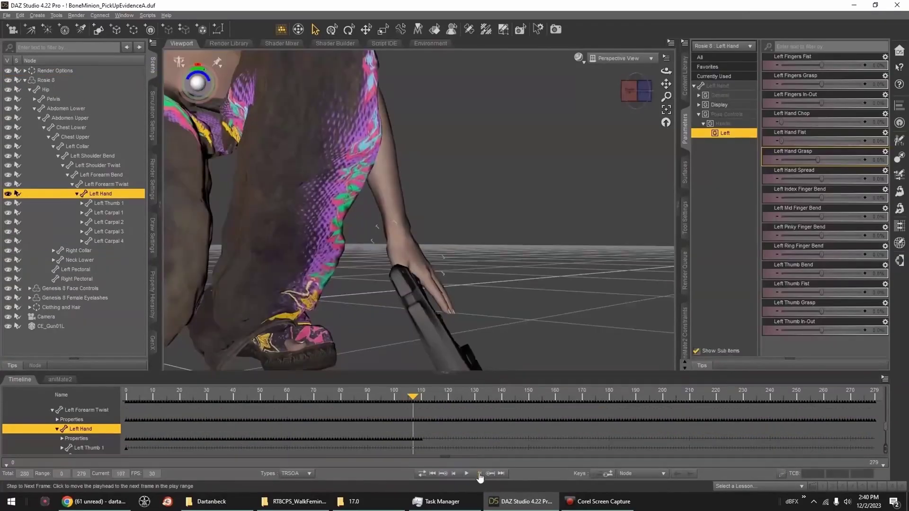
scroll(569, 215, up, 5)
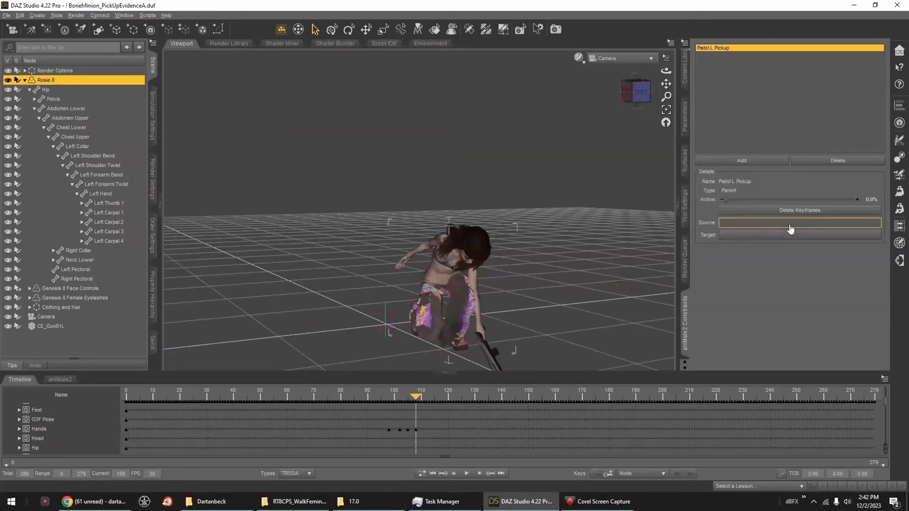
Set the Pistol L Pickup constraint's source to Left Hand and its target to CE_Gun01L, and play the animation
click(795, 222)
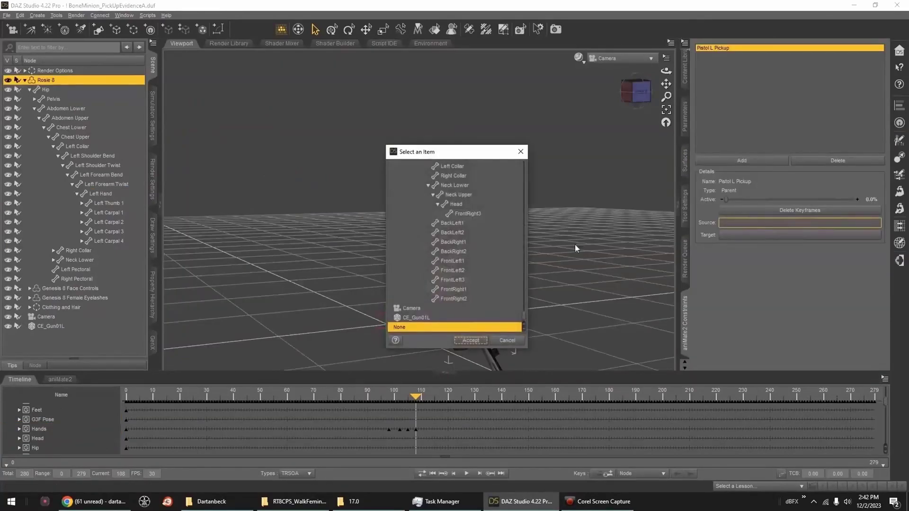
scroll(471, 256, down, 5)
scroll(469, 253, down, 8)
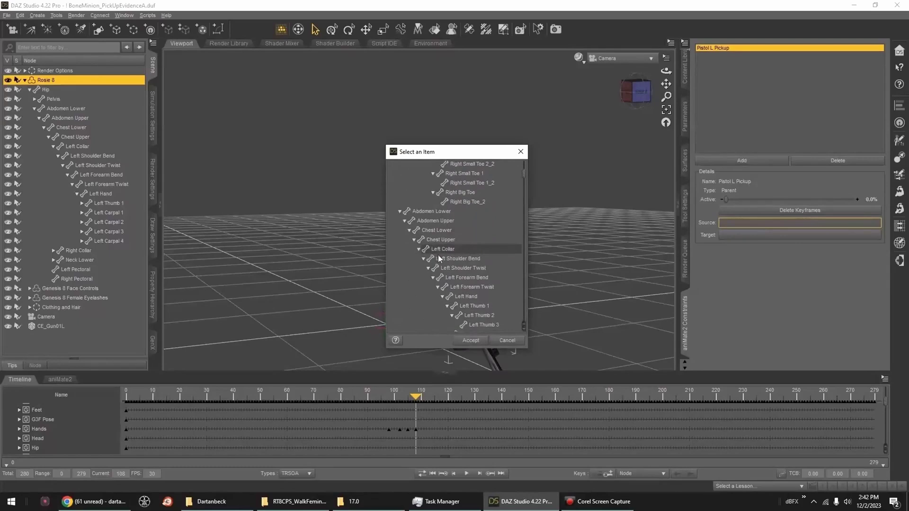
click(455, 269)
click(471, 341)
click(800, 235)
click(416, 319)
click(471, 341)
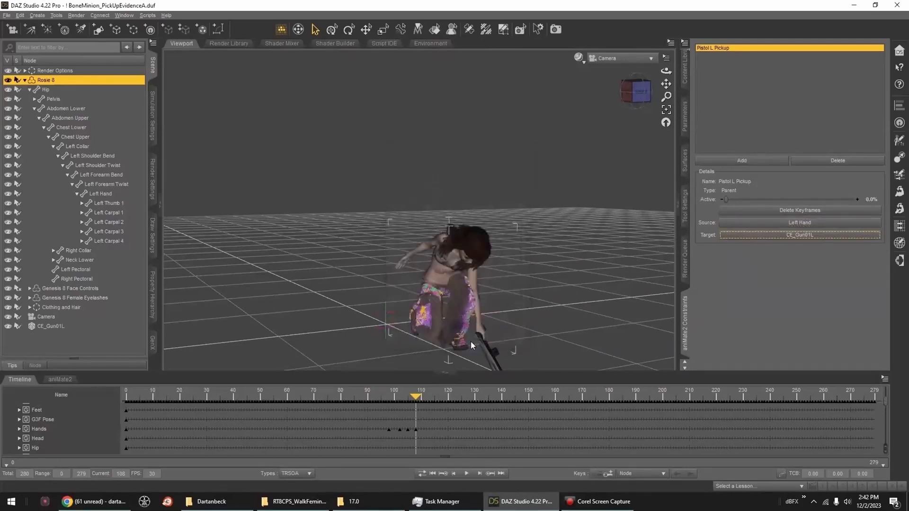
click(468, 474)
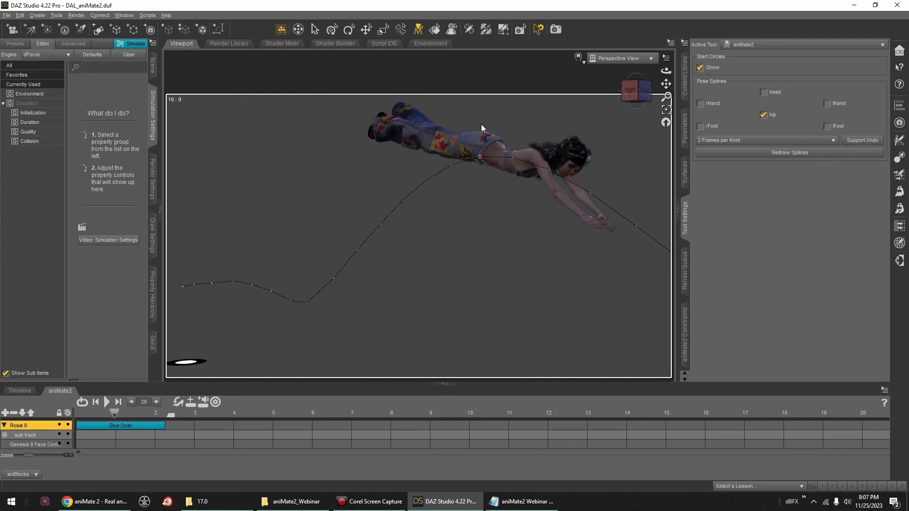
Reshape the hip spline of the Dive Over block by raising its knots for a higher dive, and scrub through the motion
drag(481, 124, 480, 107)
mouse_move(425, 164)
mouse_down()
mouse_move(445, 134)
mouse_move(516, 143)
mouse_move(554, 163)
mouse_up()
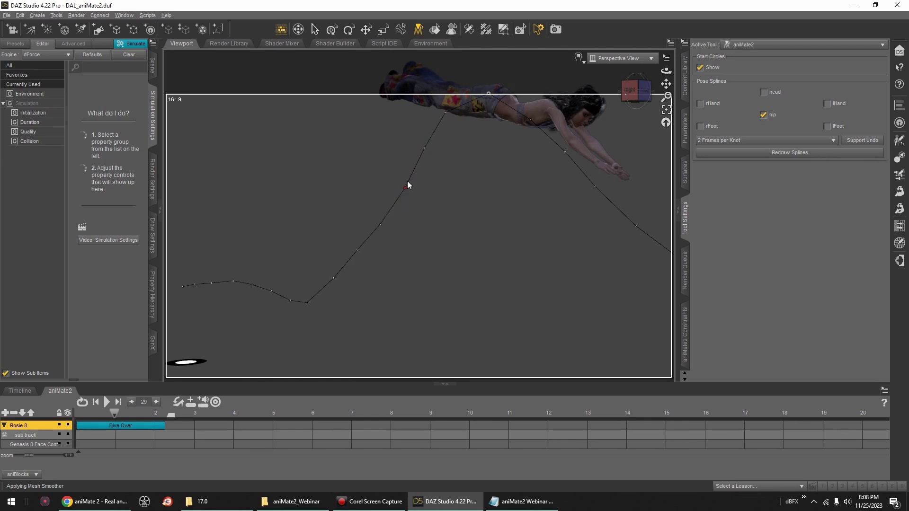
ctrl+alt+drag(407, 185, 360, 185)
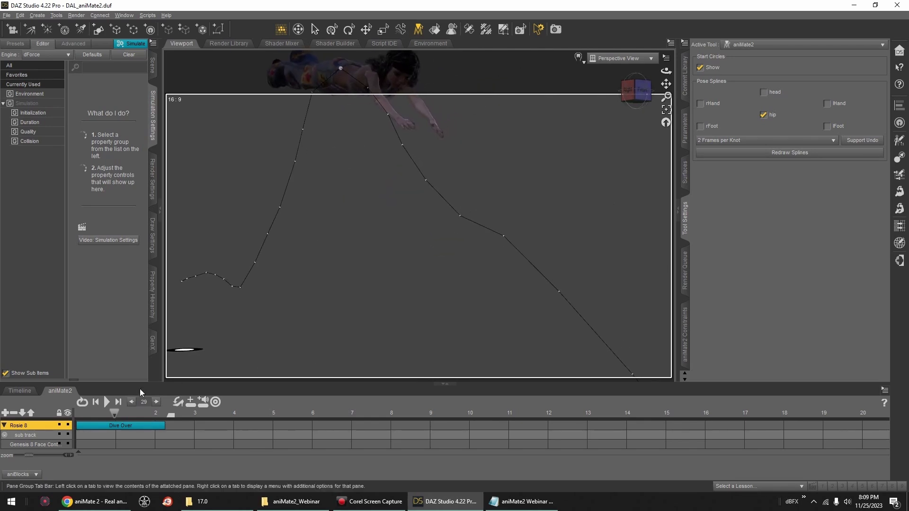
drag(75, 417, 147, 416)
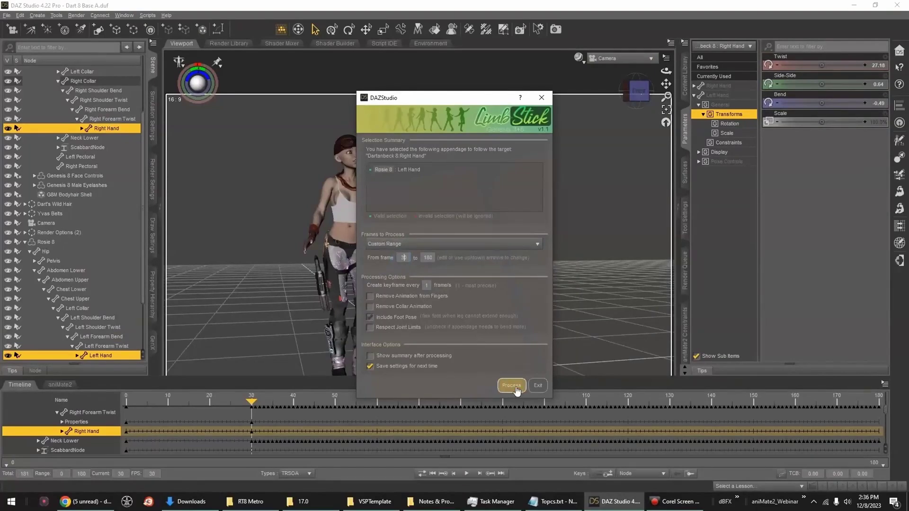
Process LimbStick over the custom frame range so Rosie 8's left hand follows the other figure's right hand, and play the result
click(516, 389)
click(465, 475)
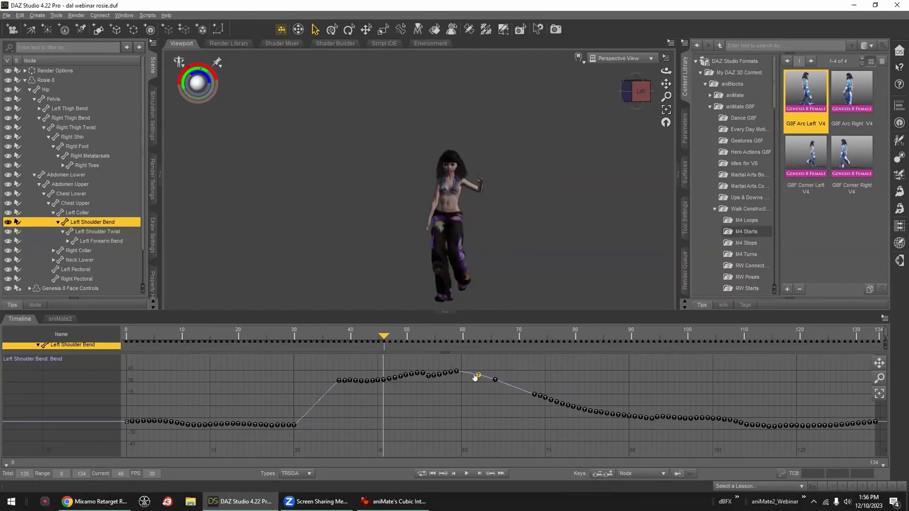
Move the playhead to frame 92 on the Left Shoulder Bend curve and change the key interpolation
click(639, 405)
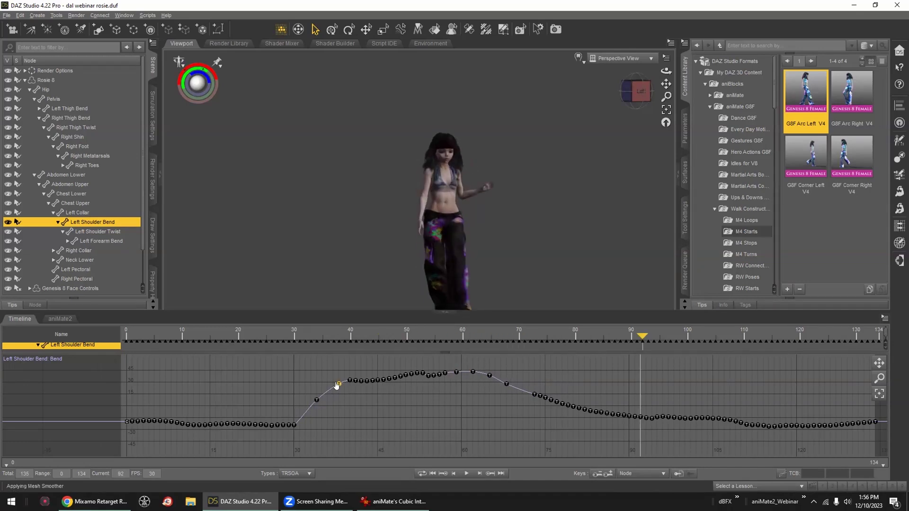
click(781, 473)
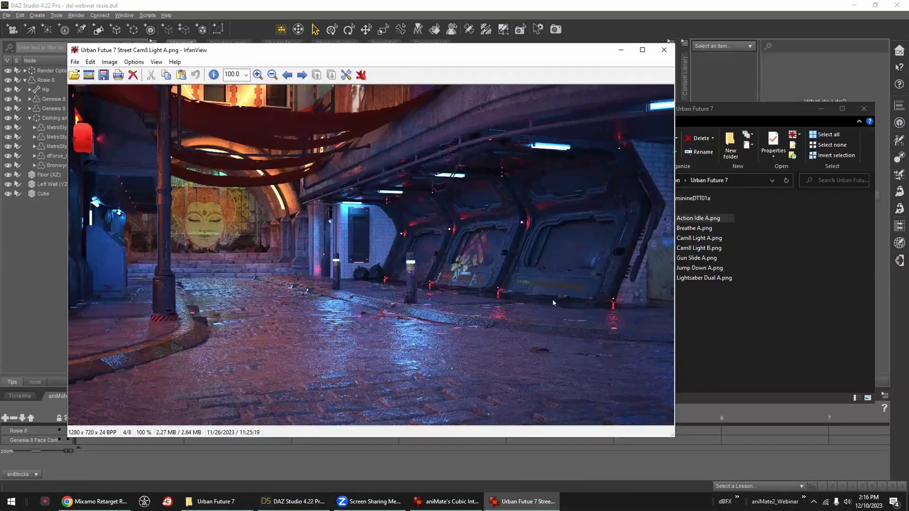
Look through the rendered Urban Future 7 street background images
key(Right)
key(Right)
key(Right)
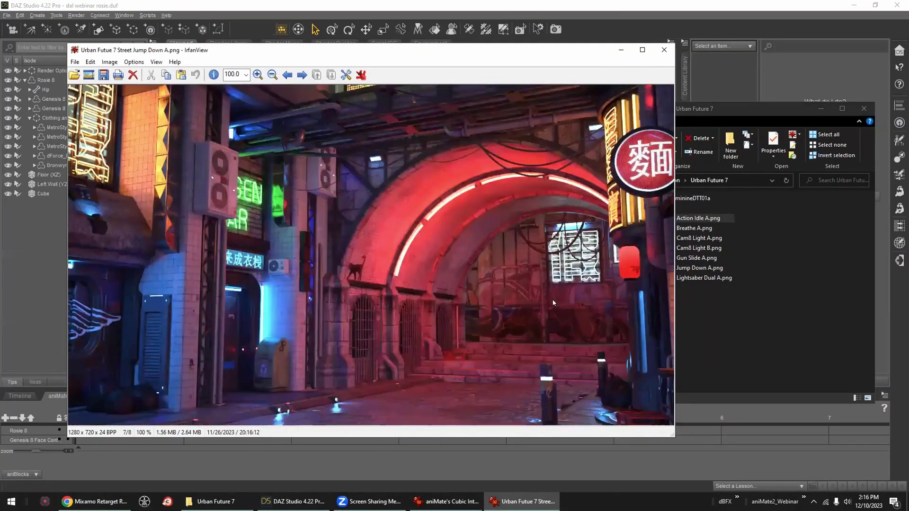
key(Right)
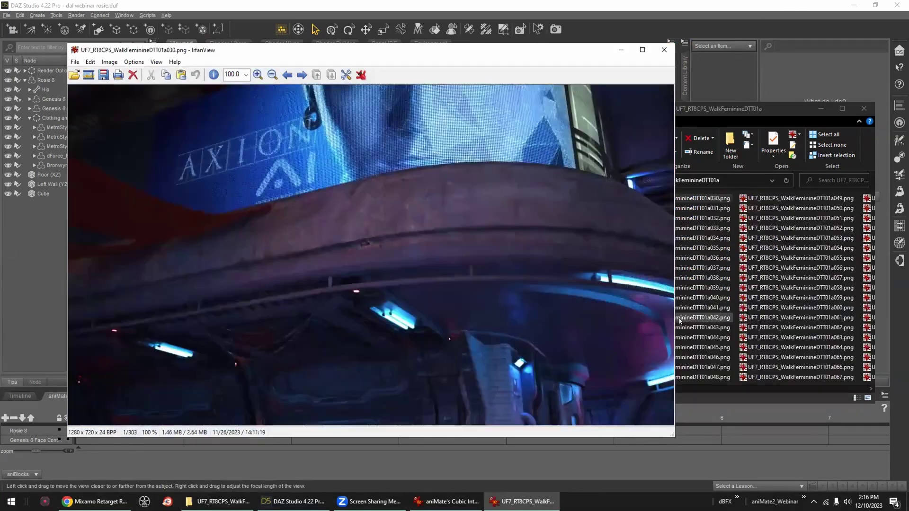
Step through the UF7_RT8CPS_WalkFeminineDTT01a image sequence to examine the camera movement across the rendered background frames
key(Right)
key(Right)
key(Right)
key(Right)
key(Right)
key(Right)
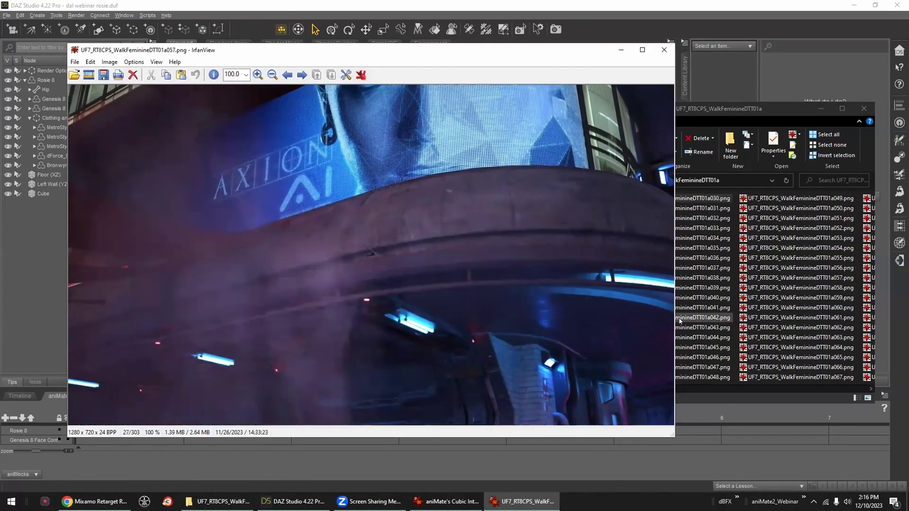
key(Right)
key(Right)
key(Right)
key(Right)
key(Right)
key(Right)
key(Right)
key(Right)
key(Right)
key(Right)
key(Right)
key(Right)
key(Right)
key(Right)
key(Right)
key(Right)
key(Right)
key(Right)
key(Right)
key(Right)
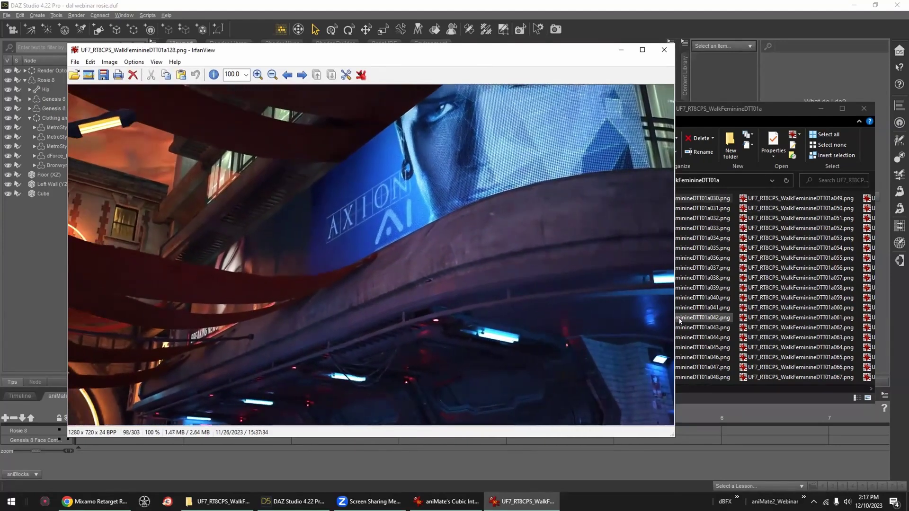
key(Right)
key(Right)
key(Right)
key(Right)
key(Right)
key(Right)
key(Right)
key(Right)
key(Right)
key(Right)
key(Right)
key(Right)
key(Right)
key(Right)
key(Right)
key(Right)
key(Right)
key(Right)
key(Right)
key(Right)
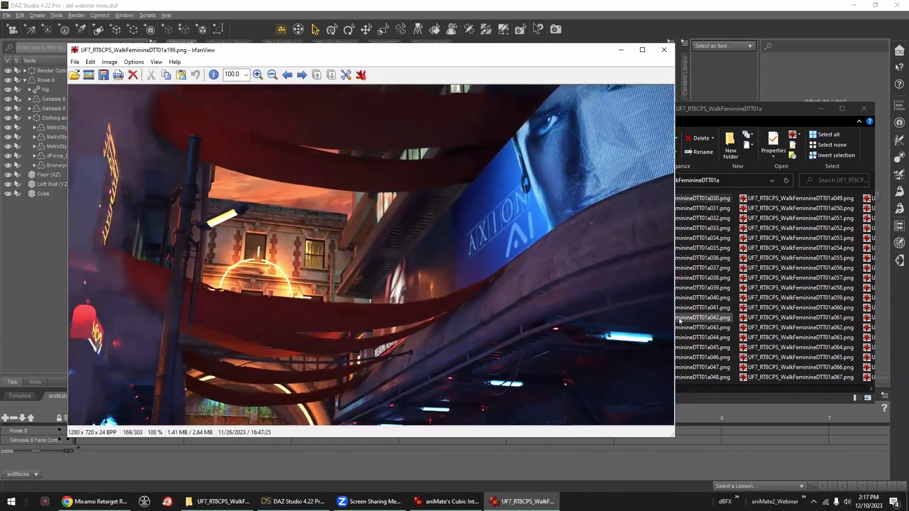
key(Right)
key(Right)
key(Right)
key(Right)
key(Right)
key(Right)
key(Right)
key(Right)
key(Right)
key(Right)
key(Right)
key(Right)
key(Right)
key(Right)
key(Right)
key(Right)
key(Right)
key(Right)
key(Right)
key(Right)
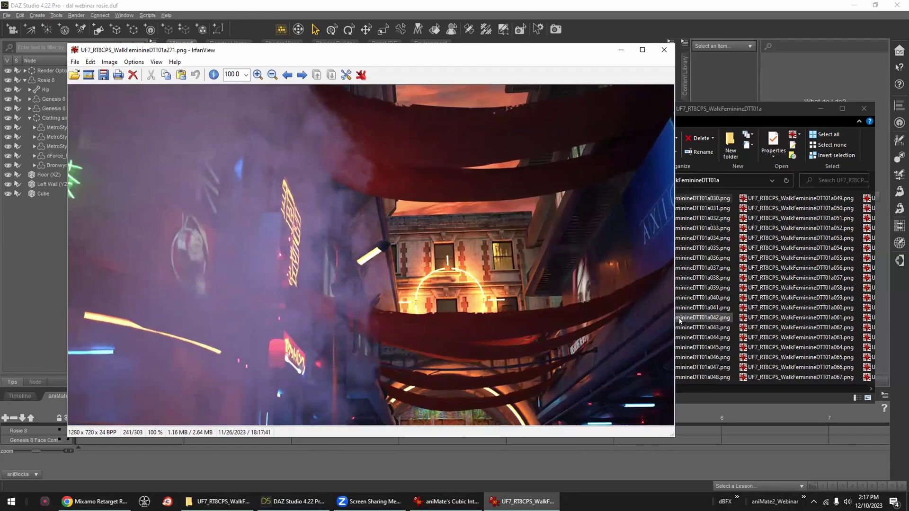
key(Right)
key(Right)
key(Right)
key(Right)
key(Right)
key(Right)
key(Right)
key(Right)
key(Right)
key(Right)
key(Right)
key(Right)
key(Right)
key(Right)
key(Right)
key(Right)
key(Right)
key(Right)
key(Right)
key(Right)
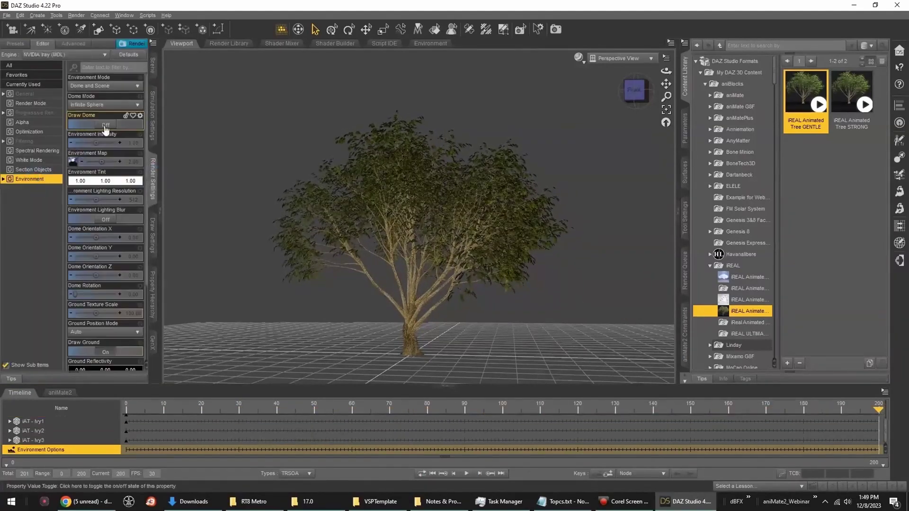
Set the tree scene's environment mode to Sun-Sky Only and adjust the viewport display options
click(105, 86)
click(95, 114)
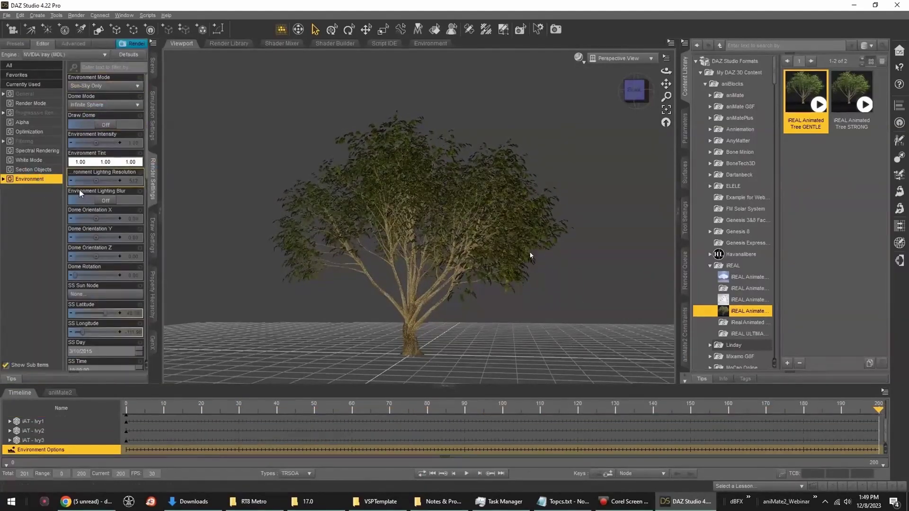
scroll(78, 247, down, 2)
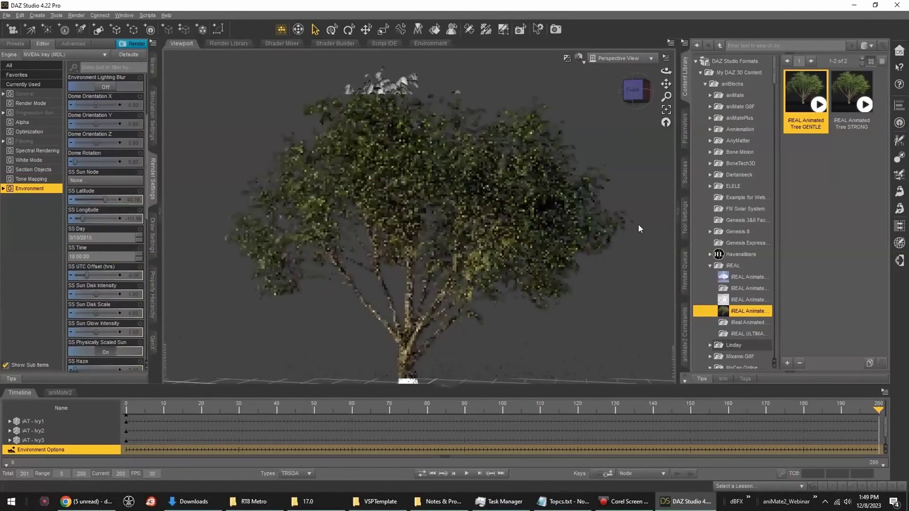
click(666, 59)
click(647, 103)
scroll(78, 287, down, 1)
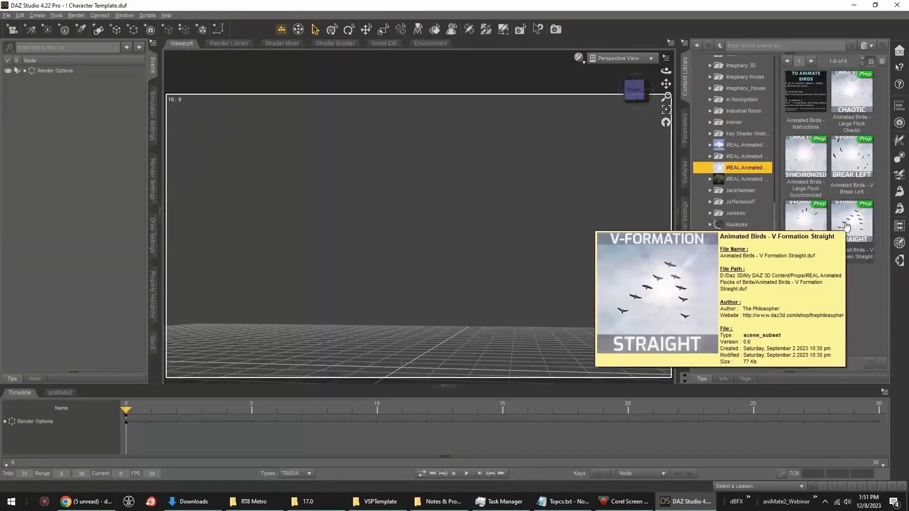
Load the V-formation break right animated birds prop and switch the viewport's draw style to NVIDIA Iray
double_click(808, 231)
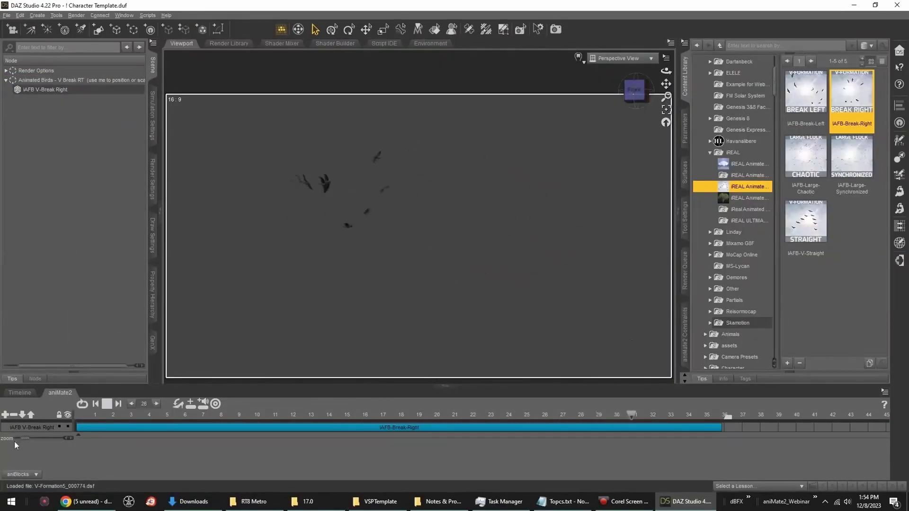
click(578, 58)
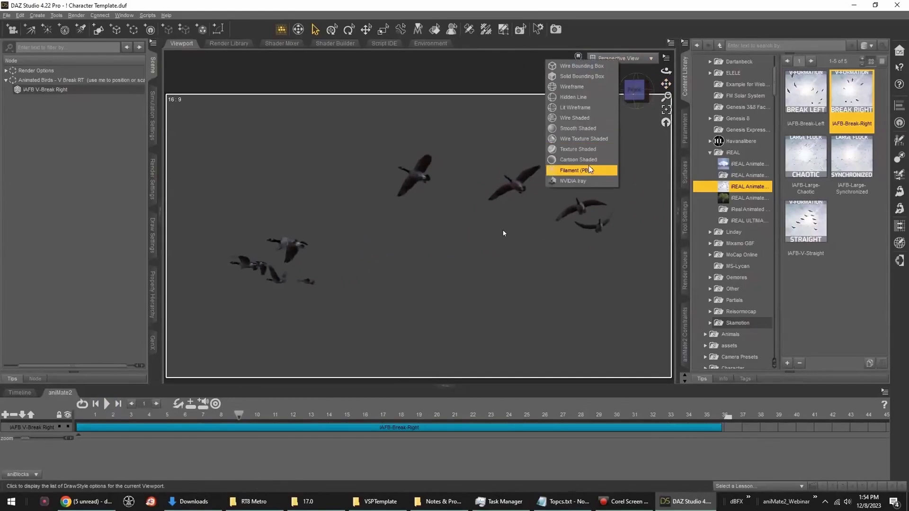
click(589, 170)
Set the render environment mode to Sun-Sky Only for the bird flock scene
click(153, 179)
scroll(93, 225, up, 5)
click(105, 86)
click(97, 115)
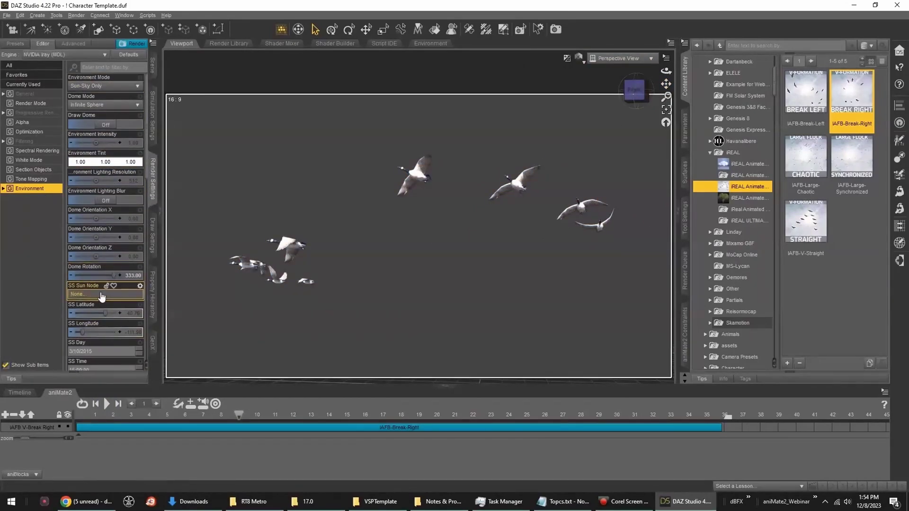
scroll(101, 296, down, 3)
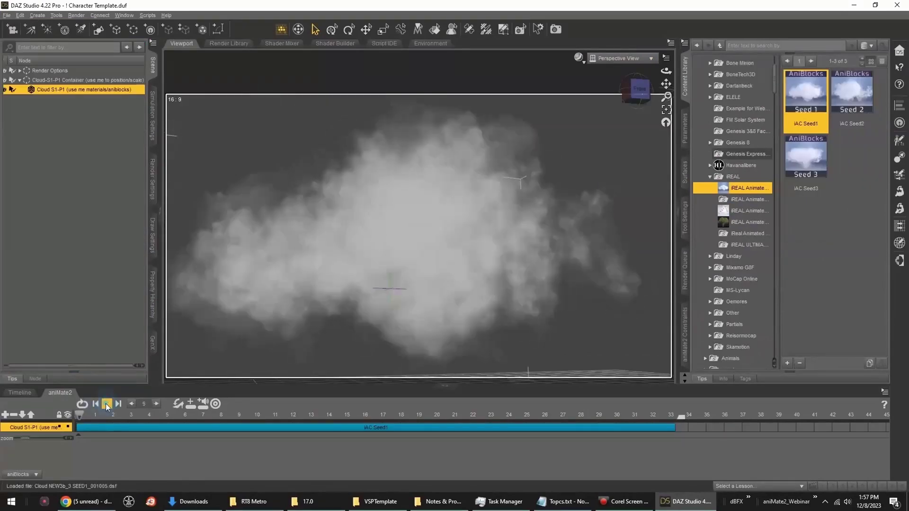
click(20, 392)
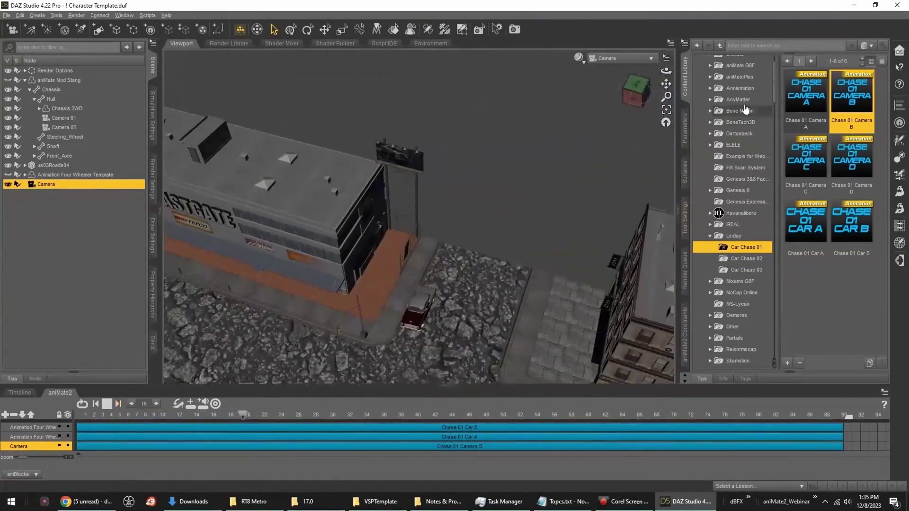
drag(774, 85, 786, 262)
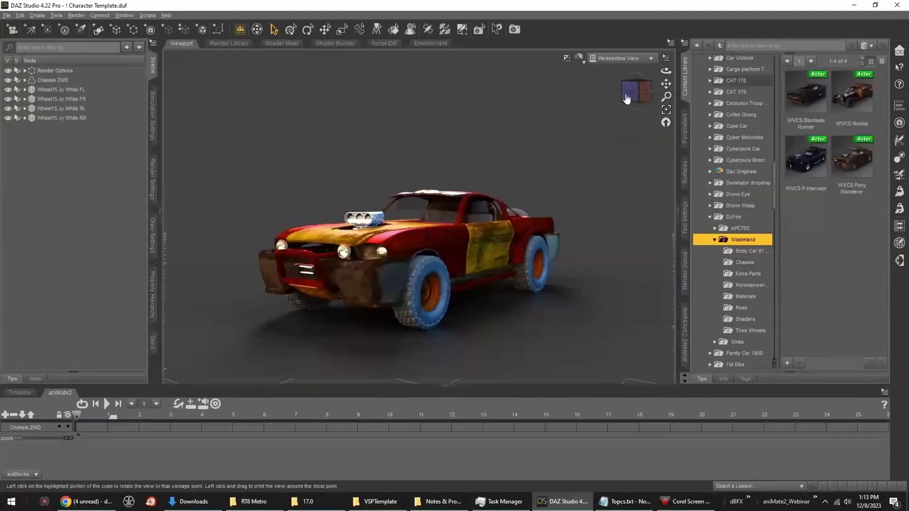
Select the four Wheel15 Jy White wheels of the car and expand the Chassis 2WD hierarchy
mouse_move(637, 93)
mouse_down()
mouse_move(646, 91)
mouse_move(621, 94)
mouse_up()
click(72, 118)
shift+click(75, 90)
click(25, 80)
scroll(71, 204, down, 1)
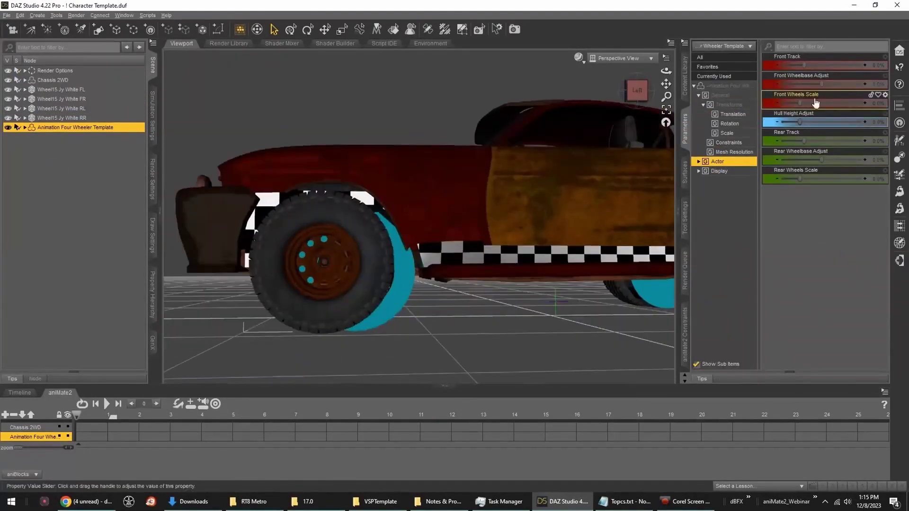
Set the Animation Four Wheeler Template's Front Wheelbase Adjust to 17% and its Rear Wheels Scale to 26%
drag(822, 84, 828, 84)
middle_drag(432, 251, 560, 232)
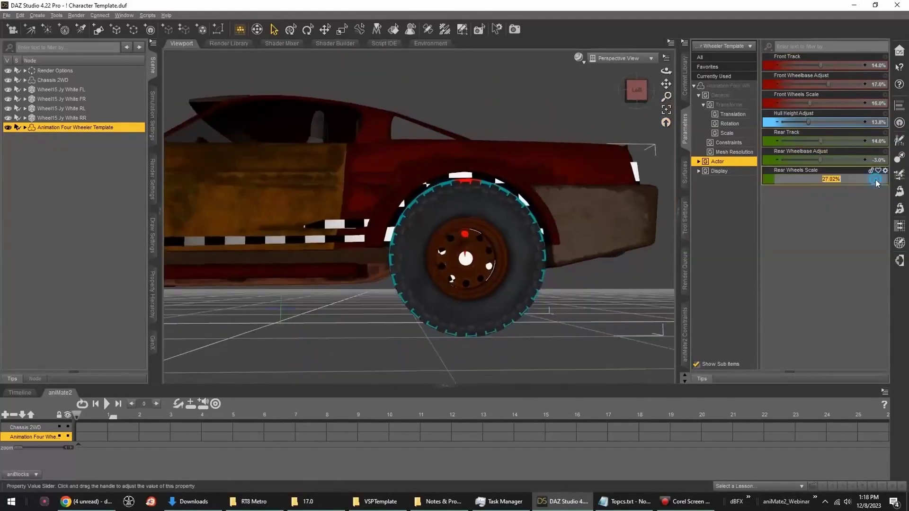
text(26)
key(Return)
middle_drag(379, 199, 494, 176)
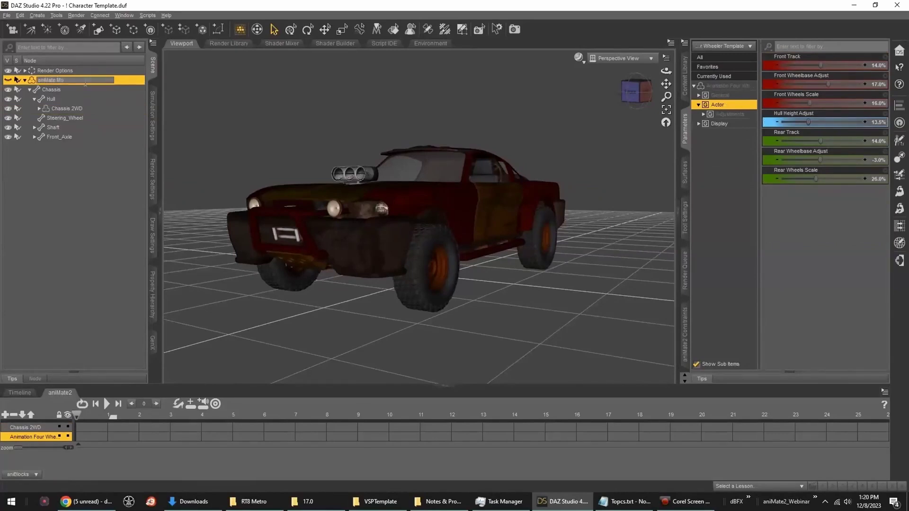
click(687, 94)
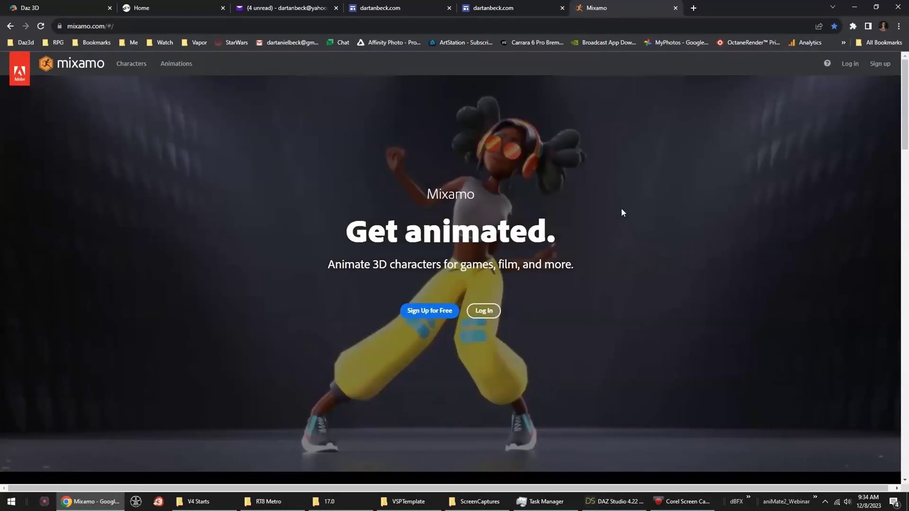
Look through the sections of the Mixamo home page
scroll(684, 330, down, 15)
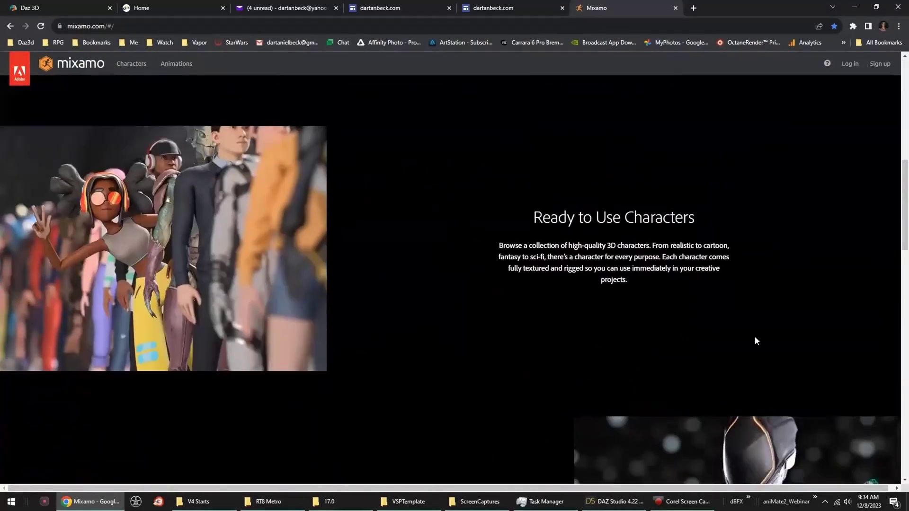
scroll(755, 338, down, 15)
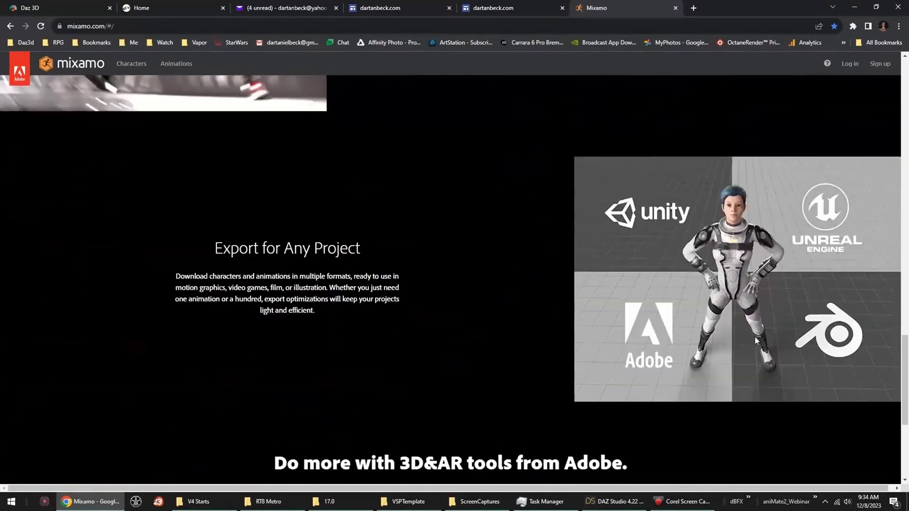
drag(905, 412, 907, 111)
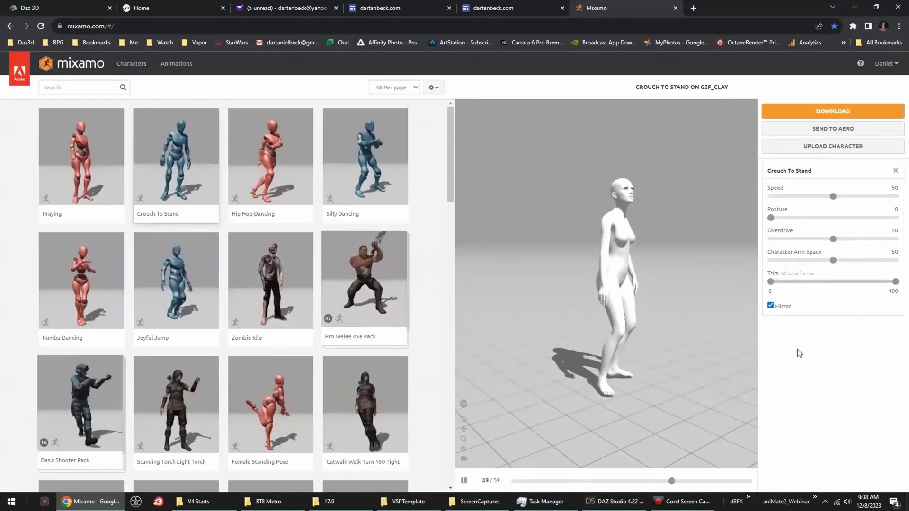
Turn off mirroring for the Crouch To Stand animation and download it in FBX 7.4 format
click(771, 305)
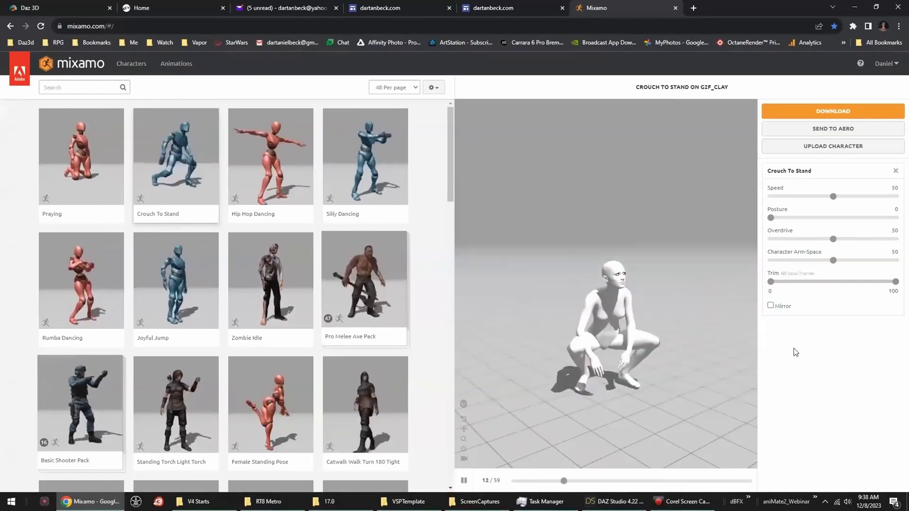
drag(669, 316, 628, 304)
click(822, 114)
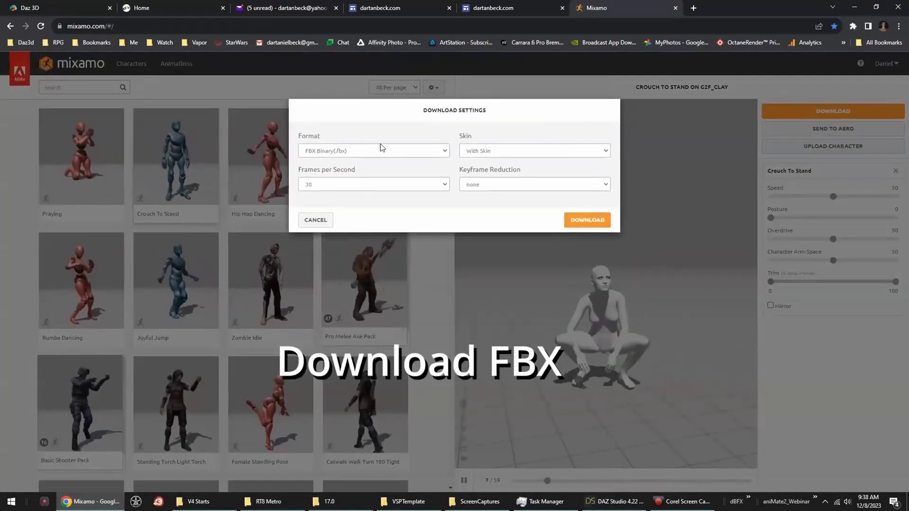
click(443, 151)
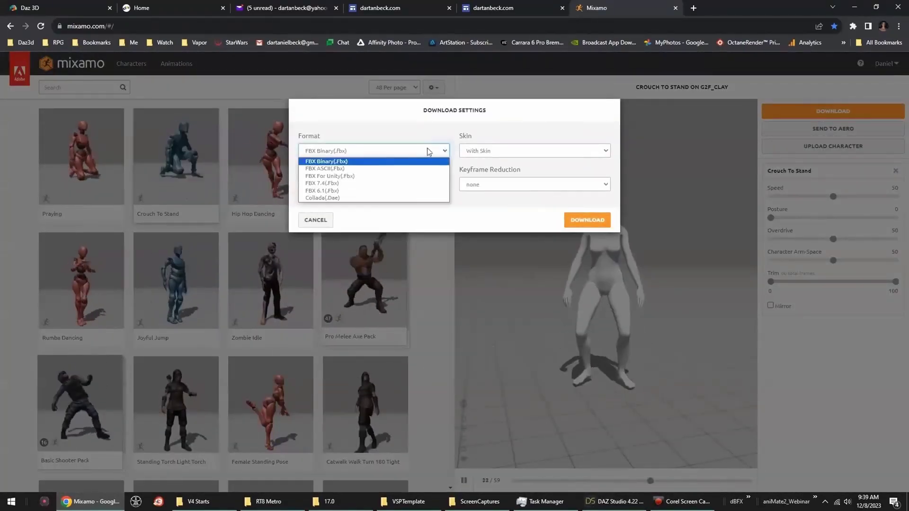
click(335, 183)
click(575, 221)
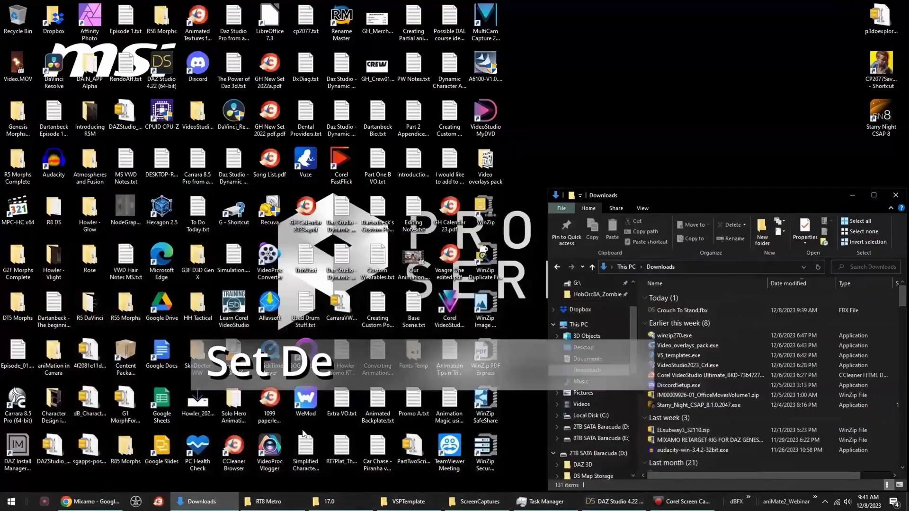
Transfer the downloaded Crouch To Stand.fbx animation to the Genesis 2 Female figure in DAZ Studio
right_click(678, 311)
mouse_move(710, 109)
click(609, 169)
click(440, 214)
click(378, 307)
click(493, 333)
click(413, 238)
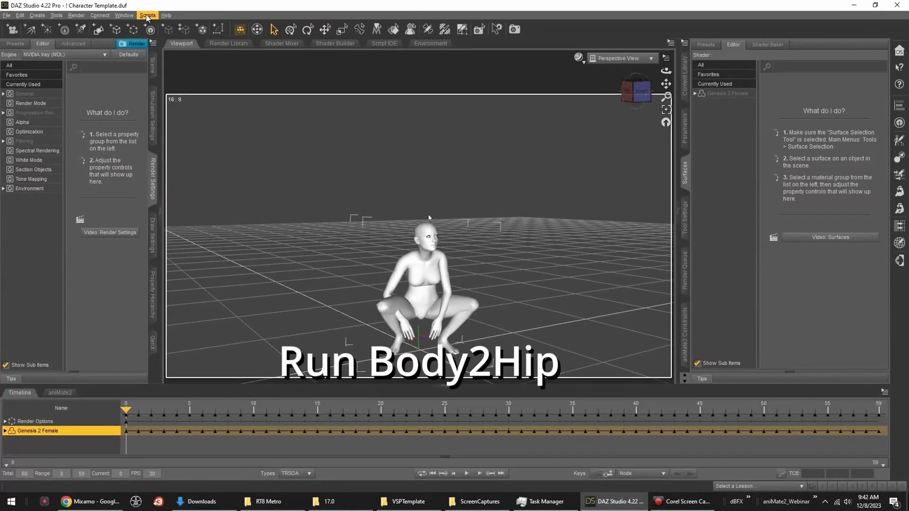
Run the Body2Hip script on the animated Genesis 2 Female figure
click(145, 14)
mouse_move(166, 85)
click(227, 96)
click(511, 344)
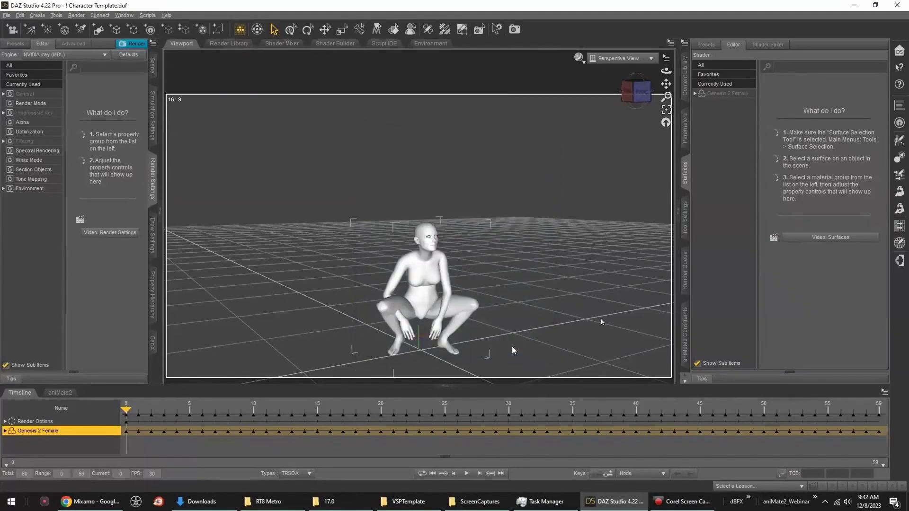
Save the Genesis 2 Female animation, frames 0 to 59, as pose preset Crouch to Stand B in the Animations Mixamo Crouch folder
click(7, 15)
mouse_move(48, 84)
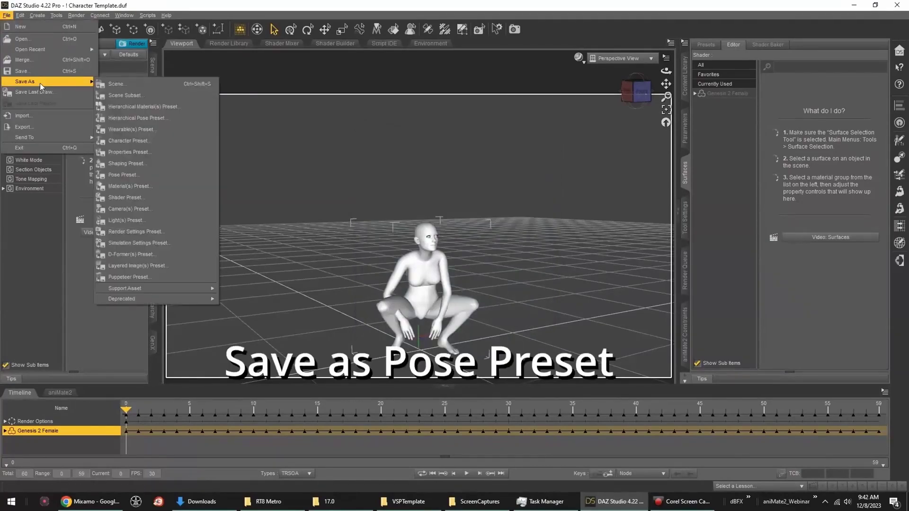
click(126, 177)
click(204, 35)
double_click(107, 119)
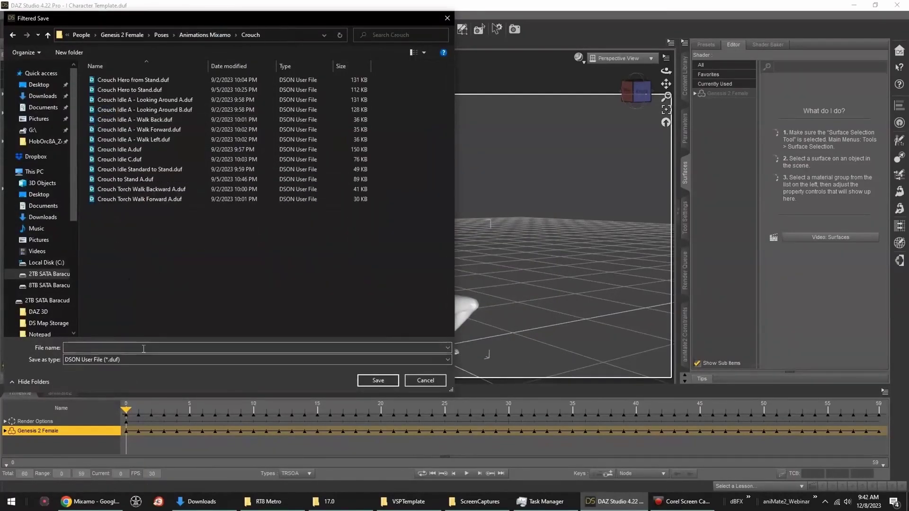
click(133, 179)
drag(125, 348, 107, 348)
text(B)
key(Return)
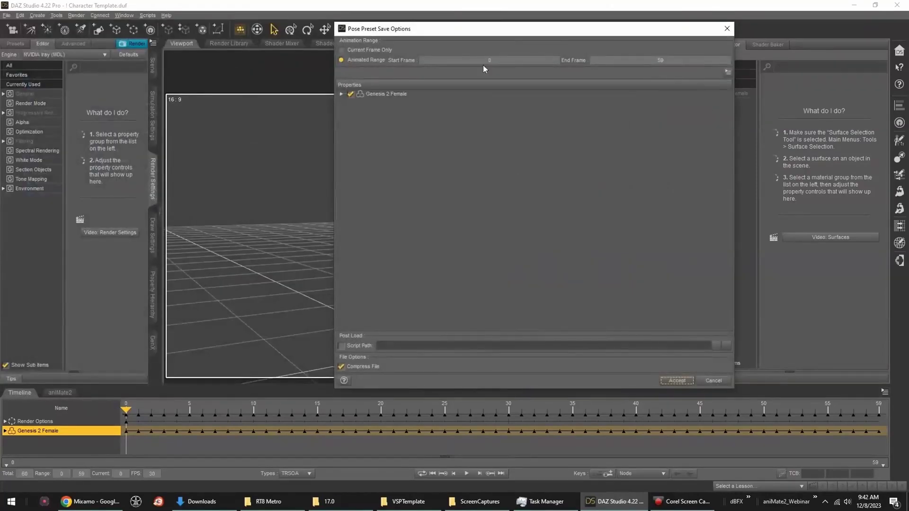
click(677, 380)
Browse the Genesis 2 Female folder in the content library
click(684, 76)
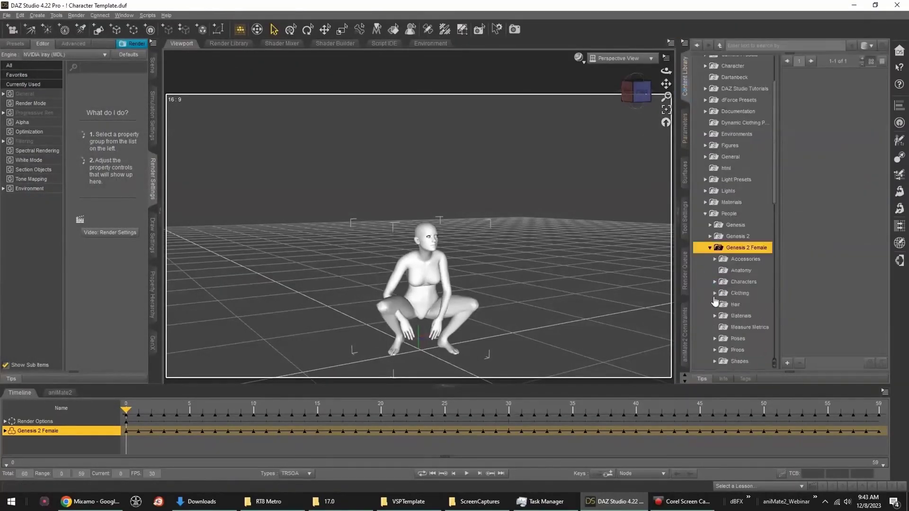
scroll(729, 213, down, 3)
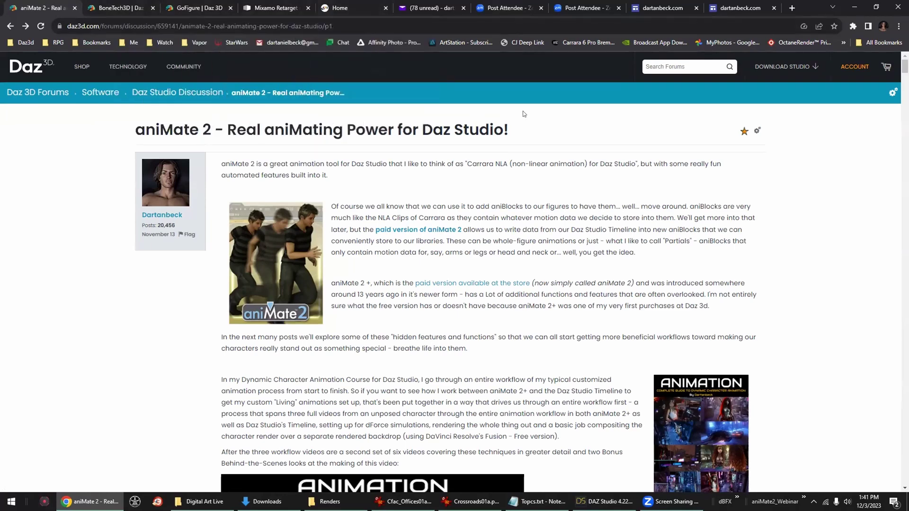
Switch to DAZ Studio and view the Rosie 8 figure from different angles and distances
key(alt+Tab)
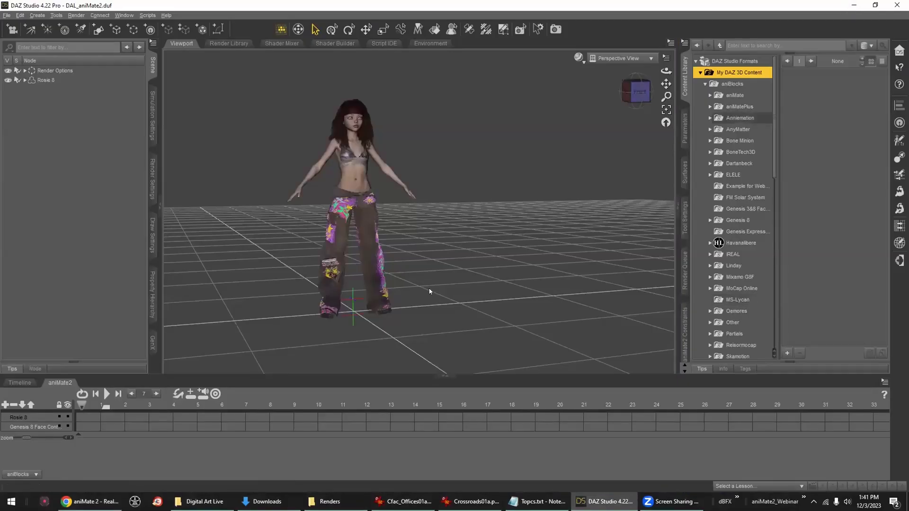
middle_drag(442, 269, 407, 285)
scroll(447, 259, down, 3)
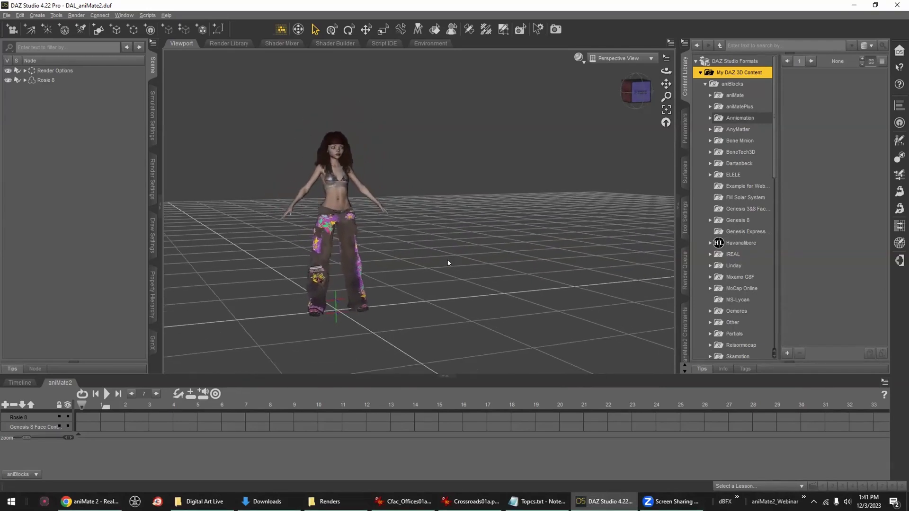
middle_drag(481, 270, 486, 272)
alt+drag(488, 270, 479, 271)
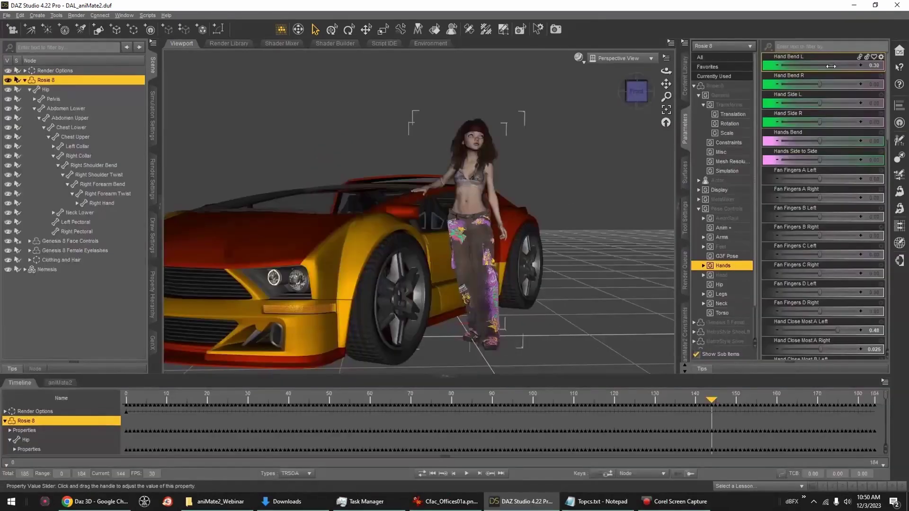
Add the MoCap Example 3 aniBlock to the Genesis 8 Face Controls track at about mark 3, and place the playhead near 21
drag(199, 406, 227, 410)
drag(227, 409, 255, 407)
click(685, 76)
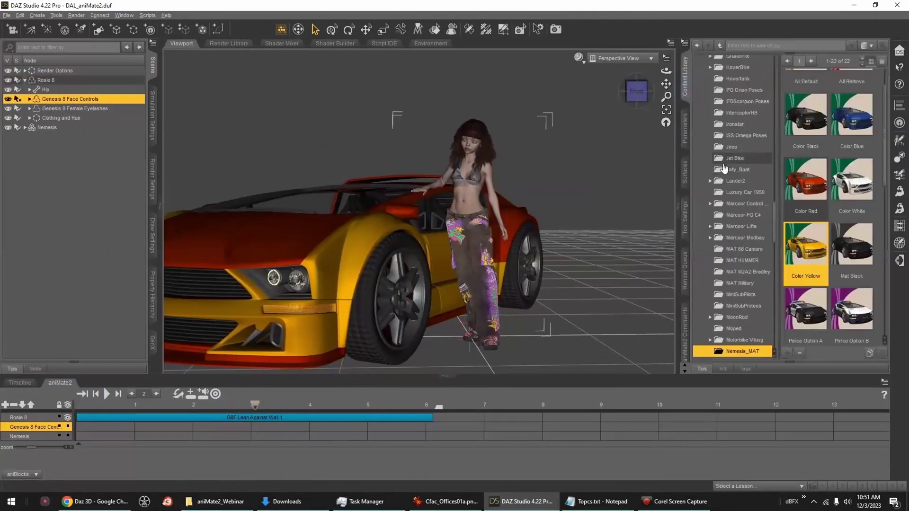
scroll(720, 156, up, 10)
click(705, 84)
click(743, 209)
double_click(858, 174)
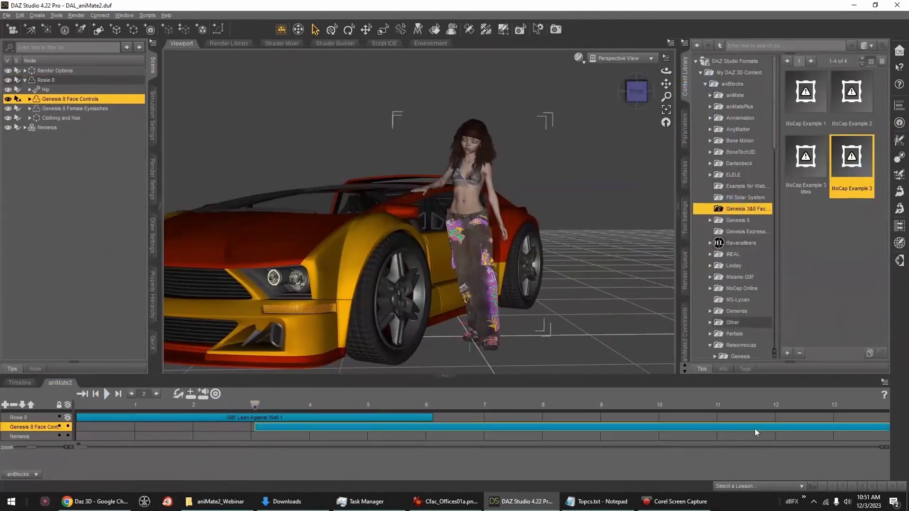
click(741, 406)
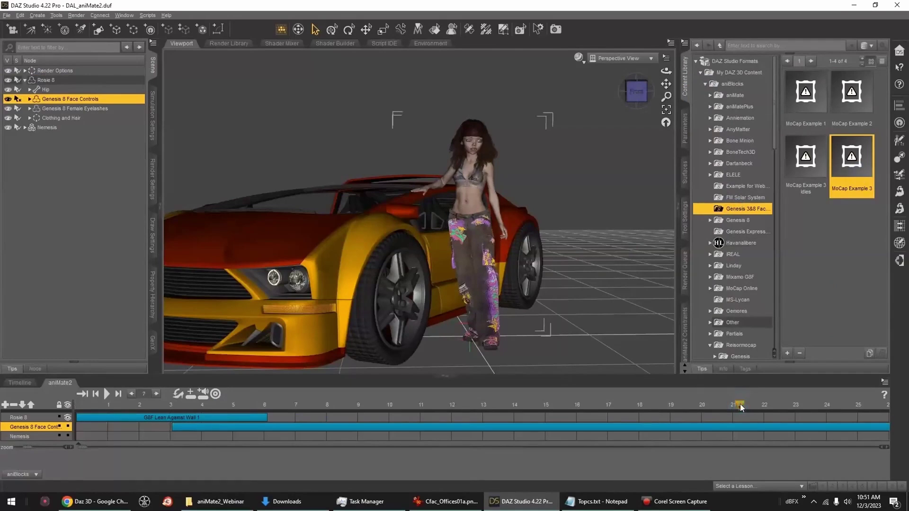